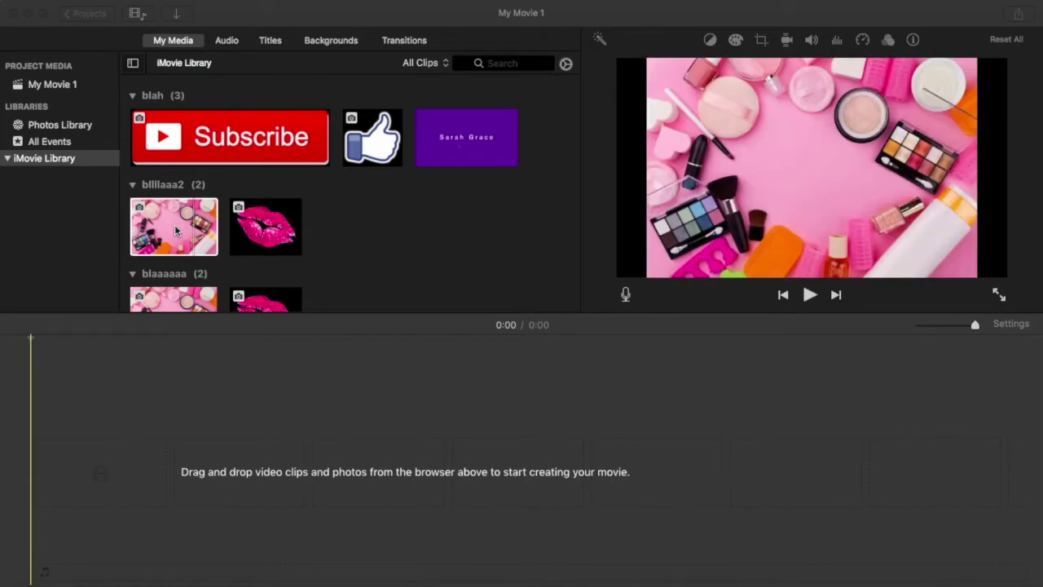
# Add the makeup photo to the timeline and connect the pink lips image above it
pyautogui.moveTo(175, 230); pyautogui.dragTo(149, 437)
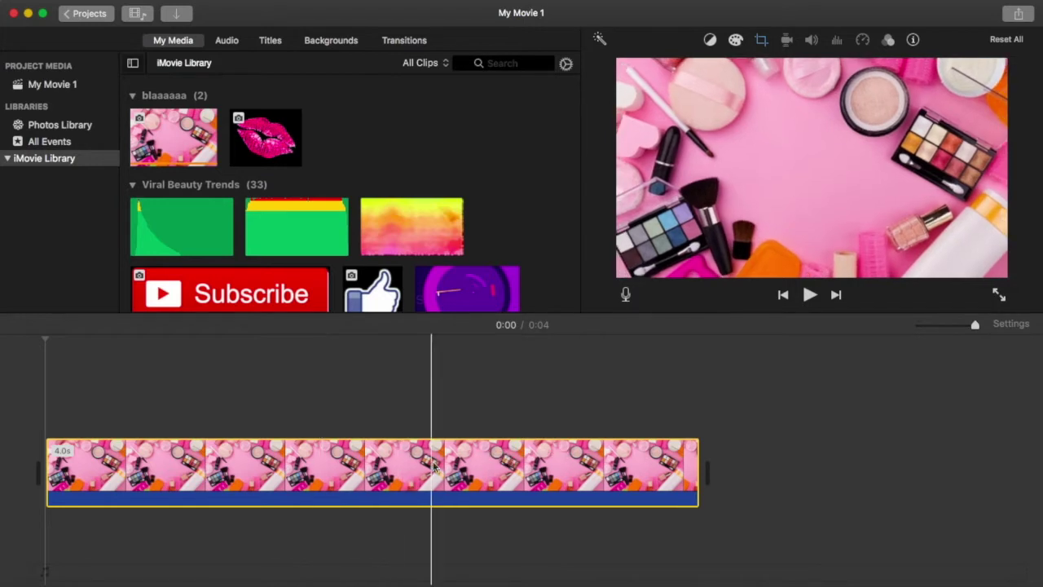
pyautogui.press('End')
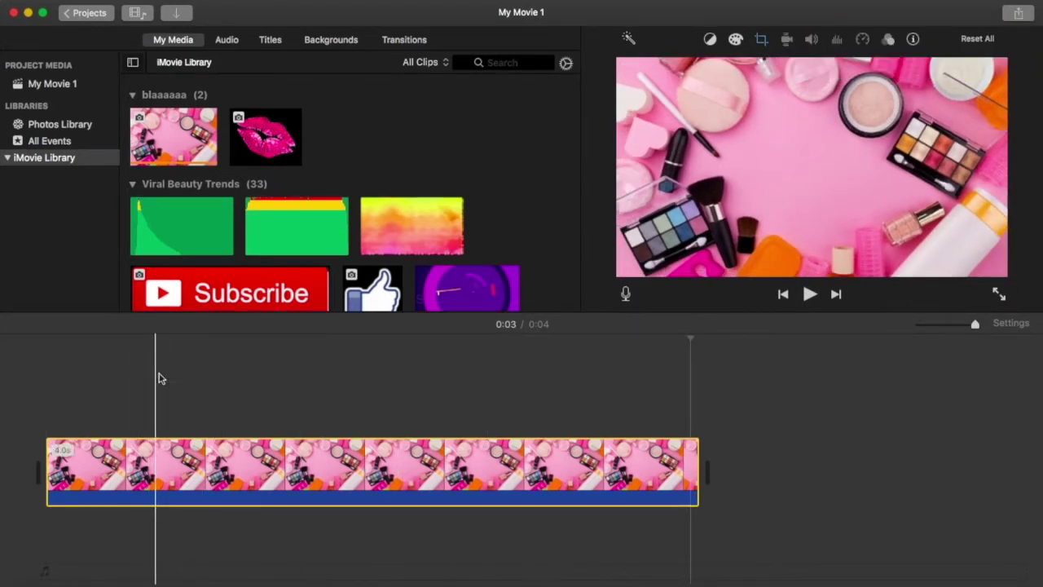
pyautogui.moveTo(280, 139); pyautogui.dragTo(62, 397)
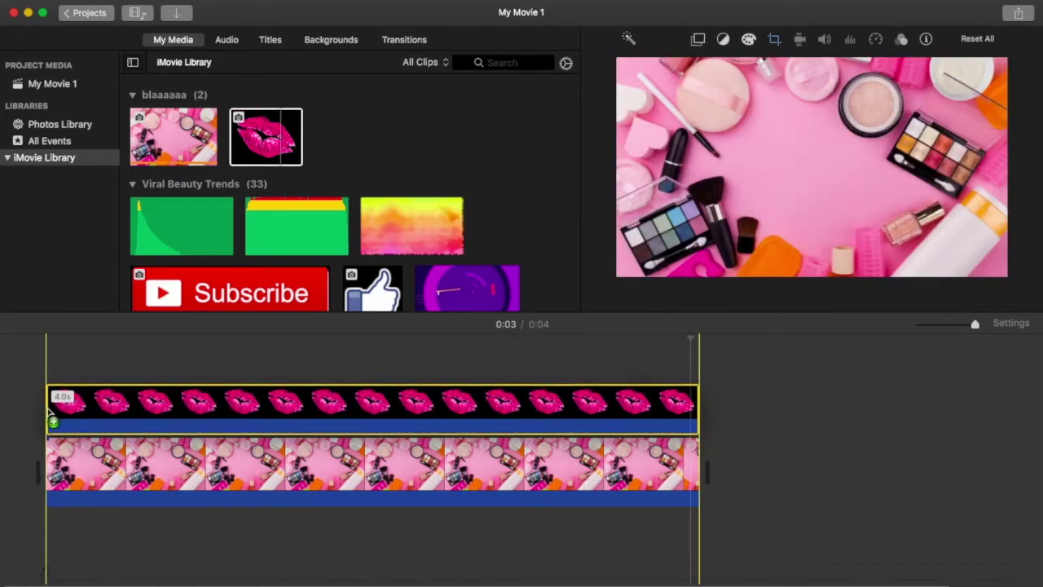
pyautogui.click(368, 399)
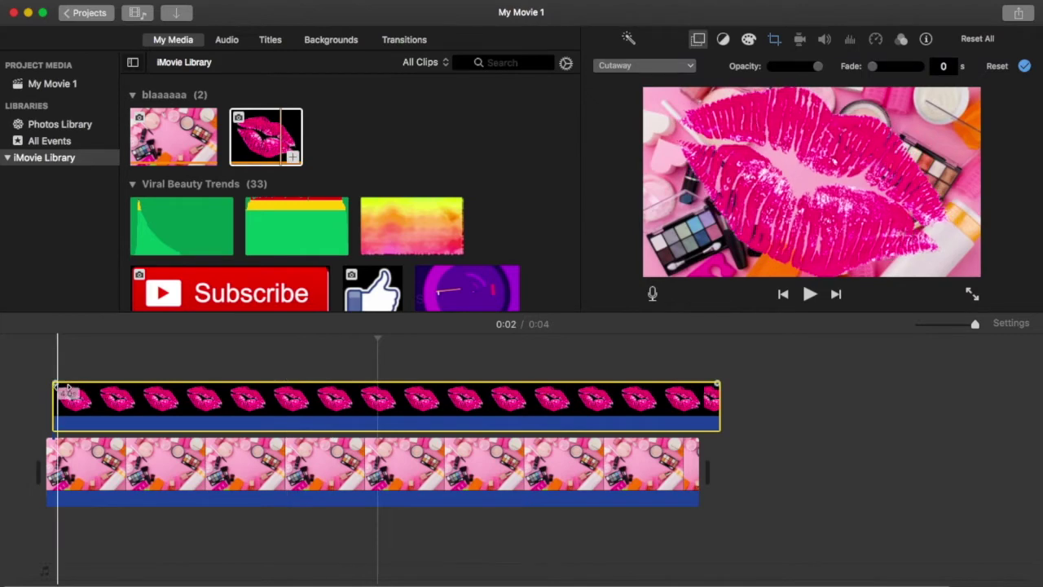
# Snap the lips clip to the background's start and preview the overlay
pyautogui.moveTo(106, 399); pyautogui.dragTo(104, 411)
pyautogui.click(103, 412)
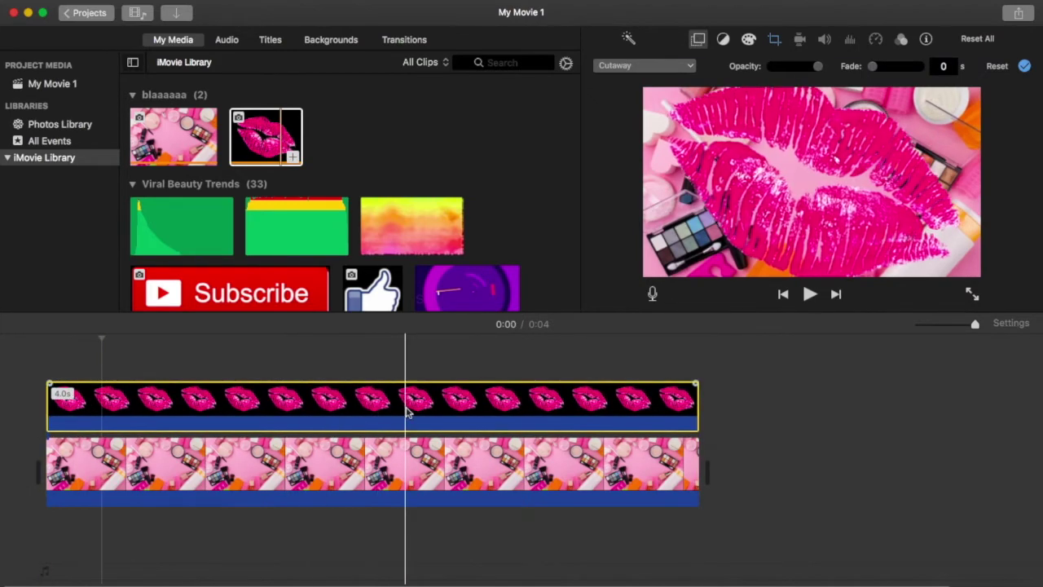
pyautogui.press('space')
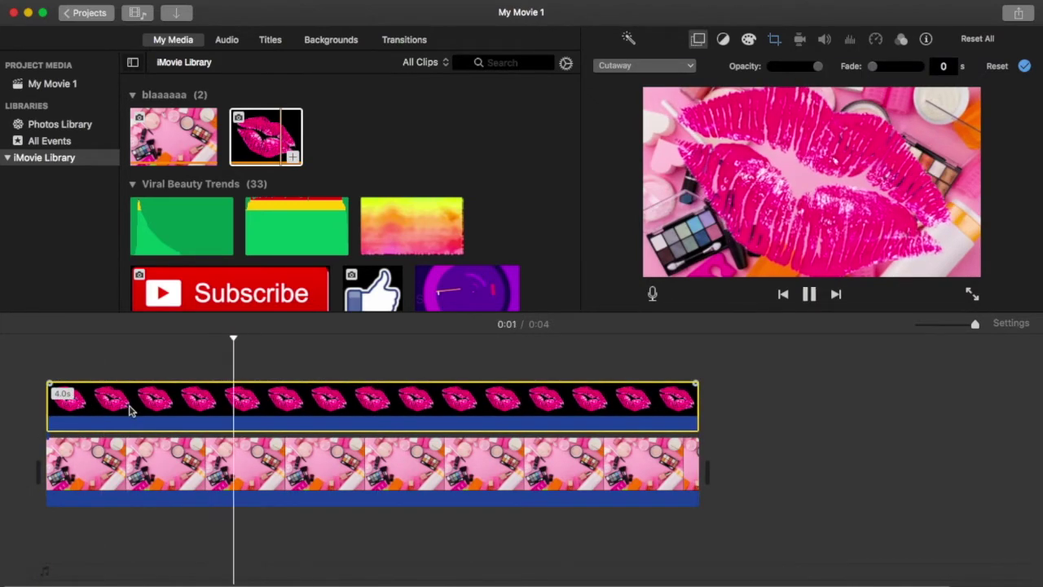
pyautogui.press('space')
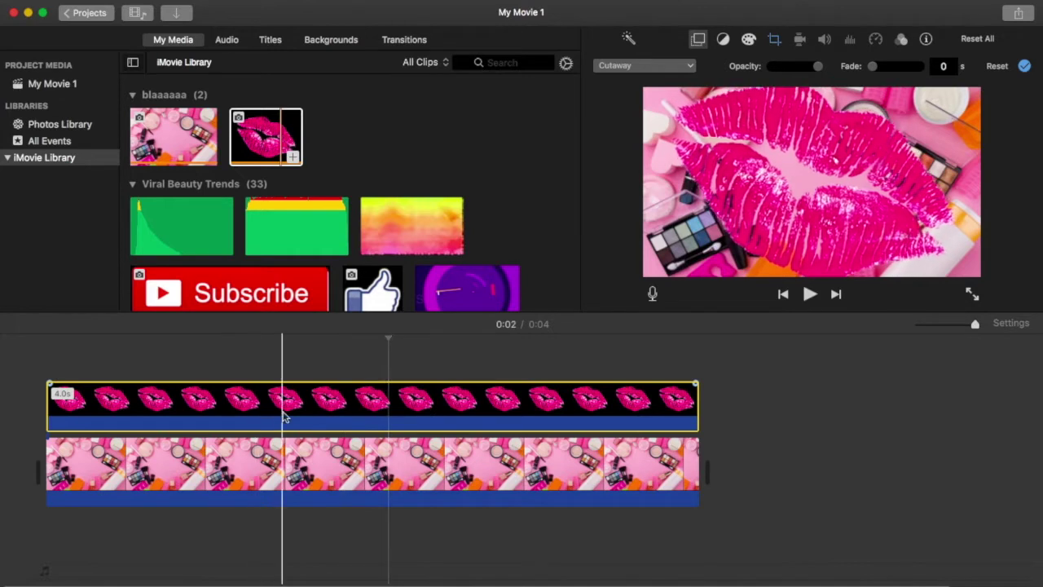
pyautogui.click(285, 417)
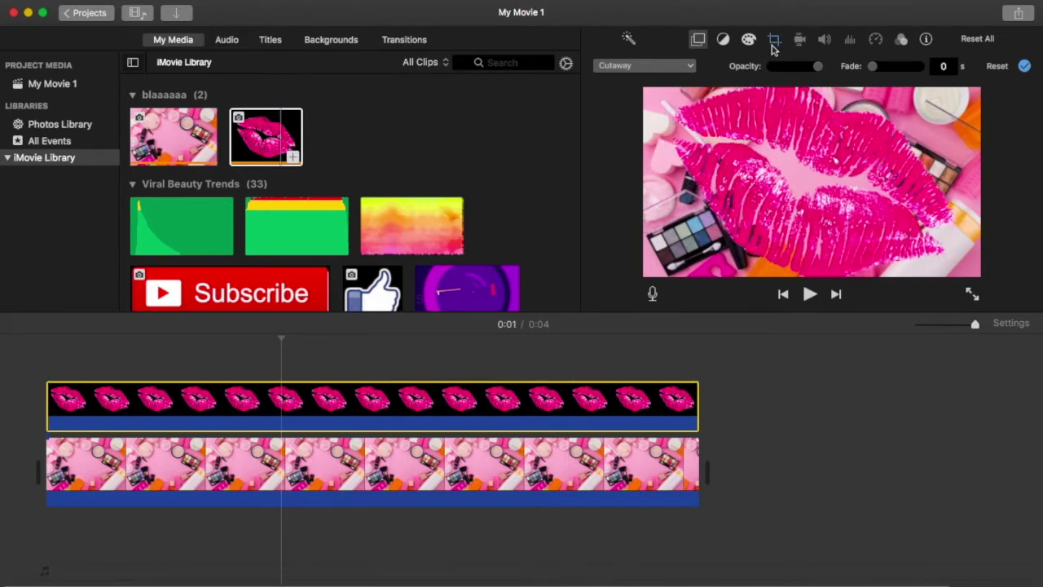
# Set the lips crop to Fit and the overlay style to Picture in Picture
pyautogui.click(774, 48)
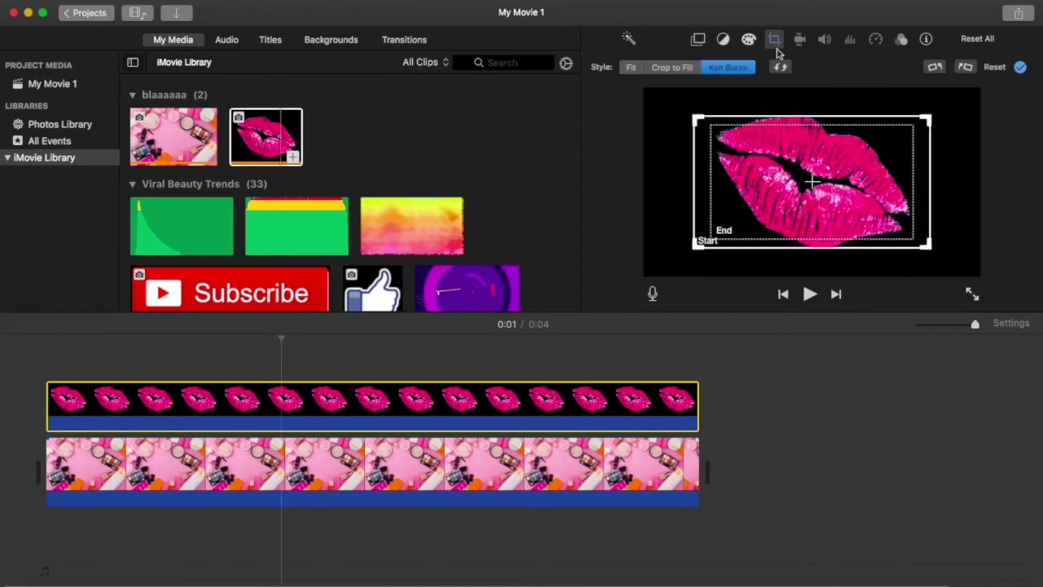
pyautogui.click(631, 68)
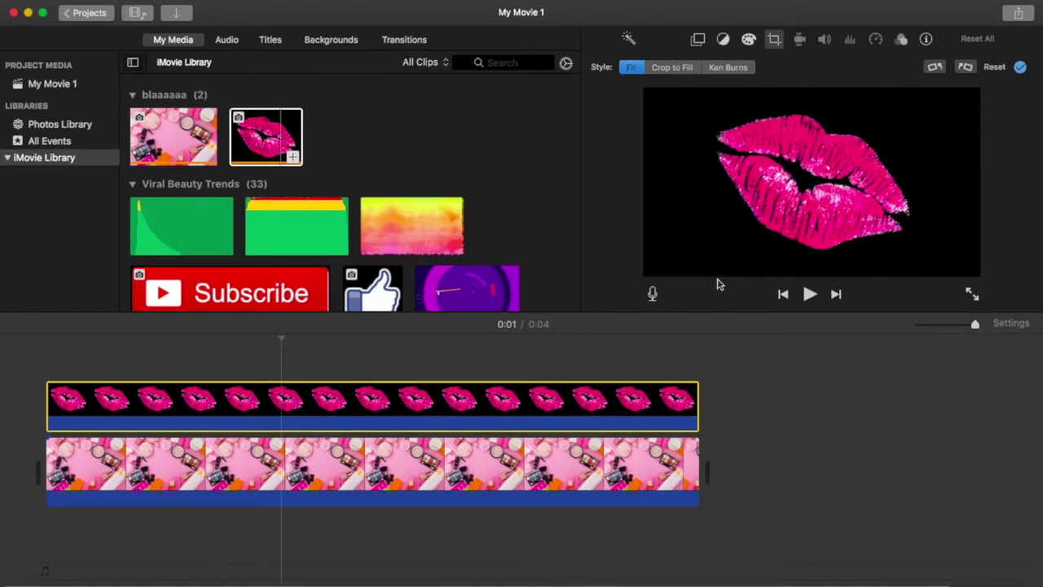
pyautogui.click(698, 43)
pyautogui.click(685, 65)
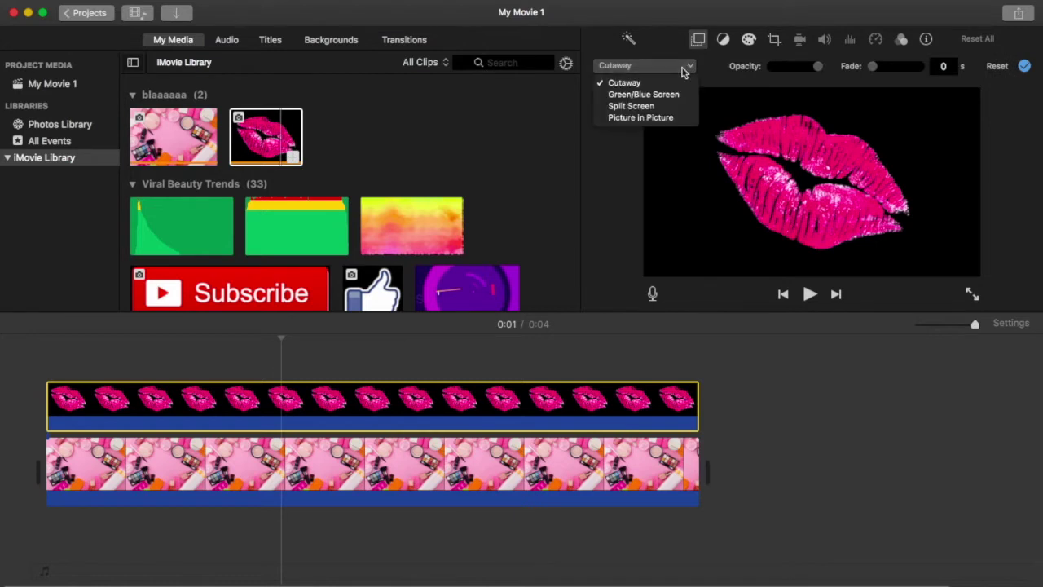
pyautogui.click(676, 123)
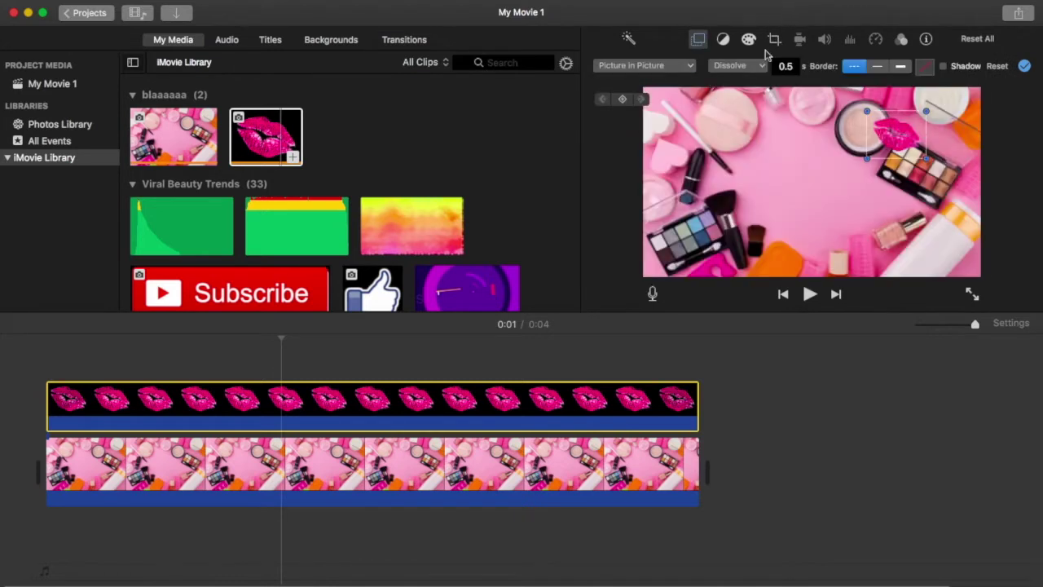
# Set the overlay's dissolve duration to 0 seconds
pyautogui.click(791, 70)
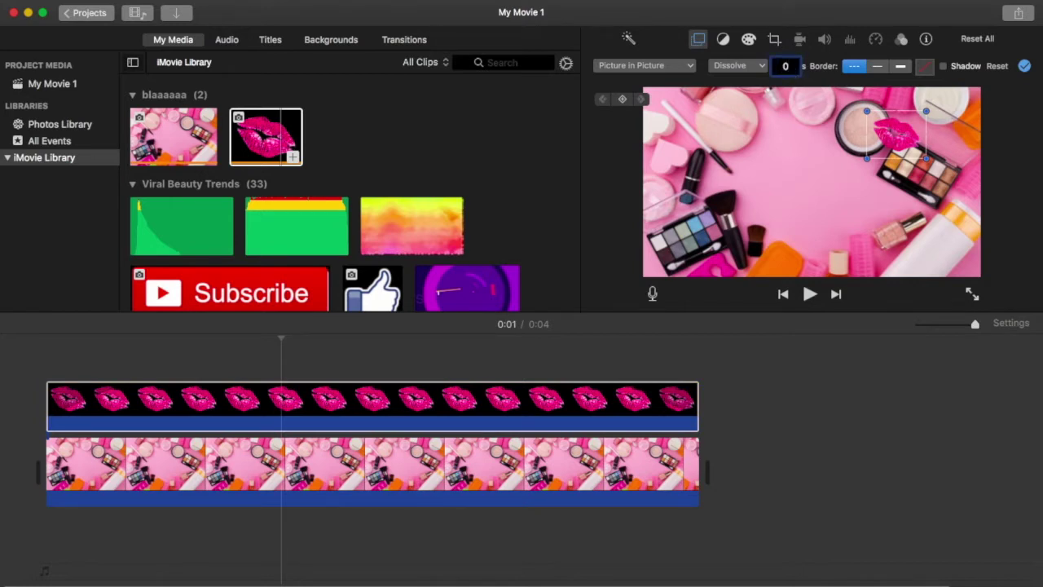
pyautogui.write('0')
pyautogui.press('Return')
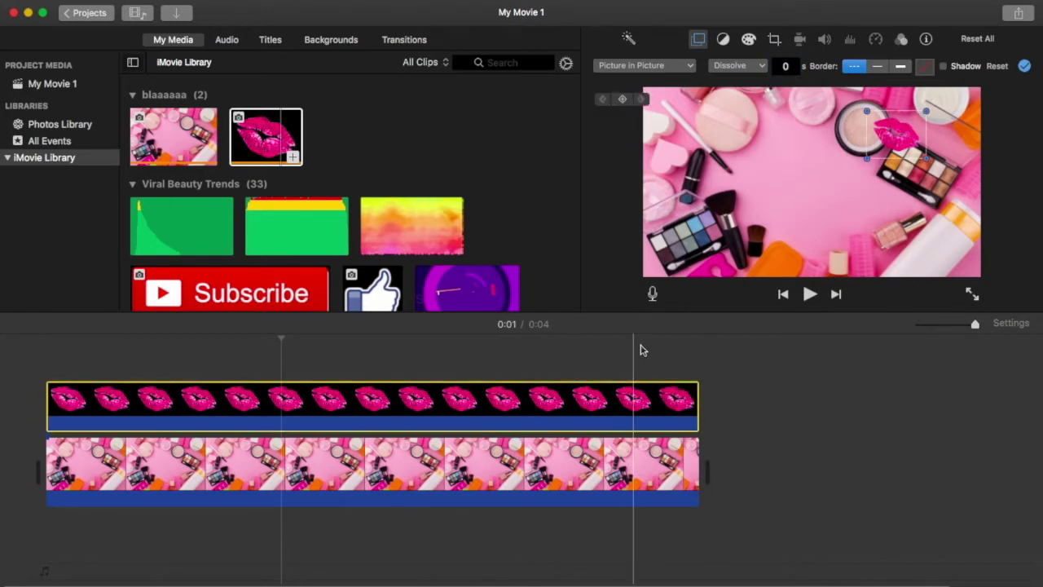
pyautogui.click(540, 387)
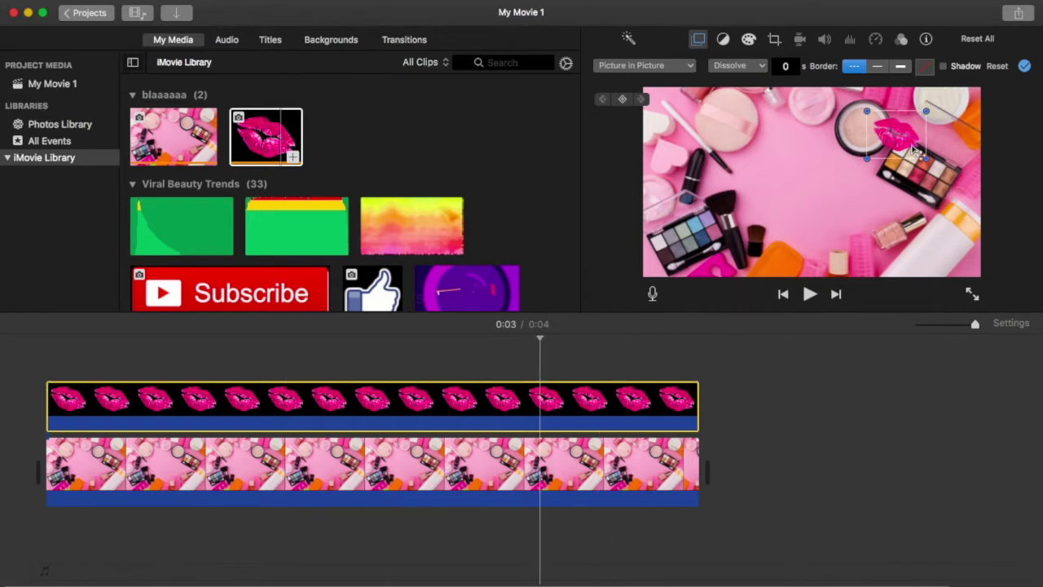
# Drag the lips inset's corner to enlarge it, then shift it toward the frame centre
pyautogui.moveTo(869, 156); pyautogui.dragTo(782, 225)
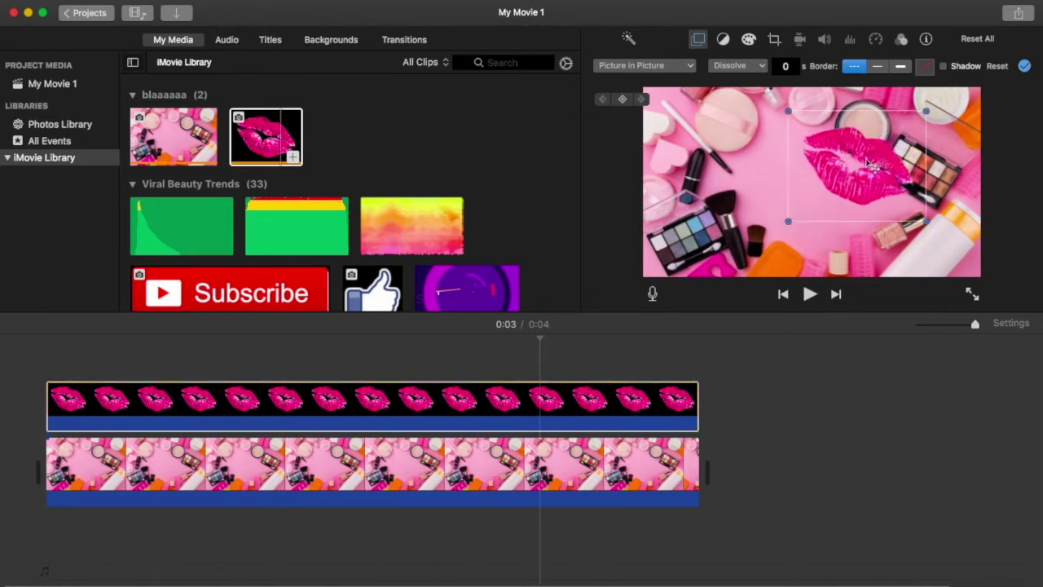
pyautogui.moveTo(872, 163); pyautogui.dragTo(837, 168)
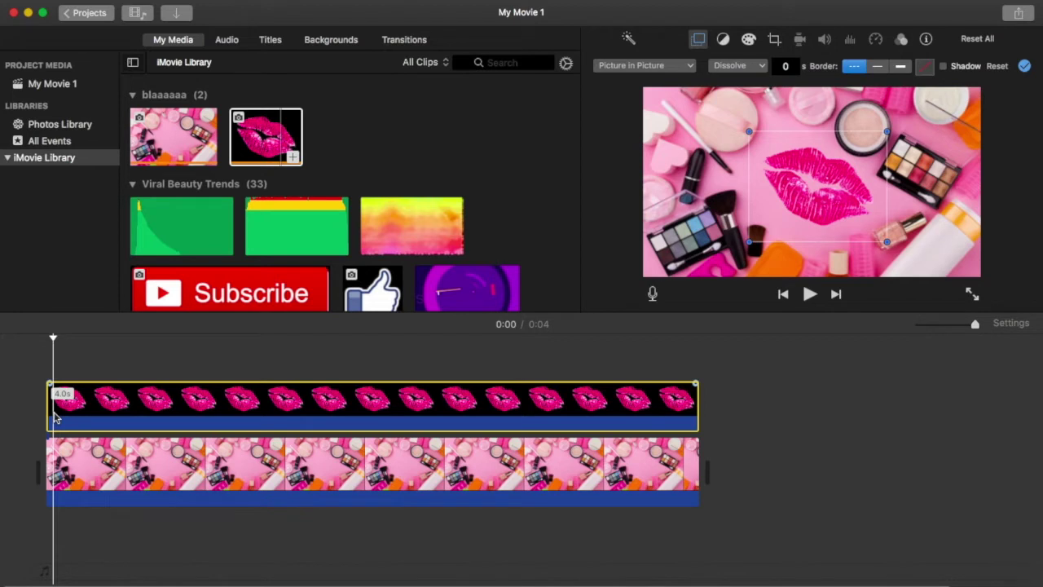
# Select the lips clip and add a keyframe at its start for the centred inset
pyautogui.click(779, 199)
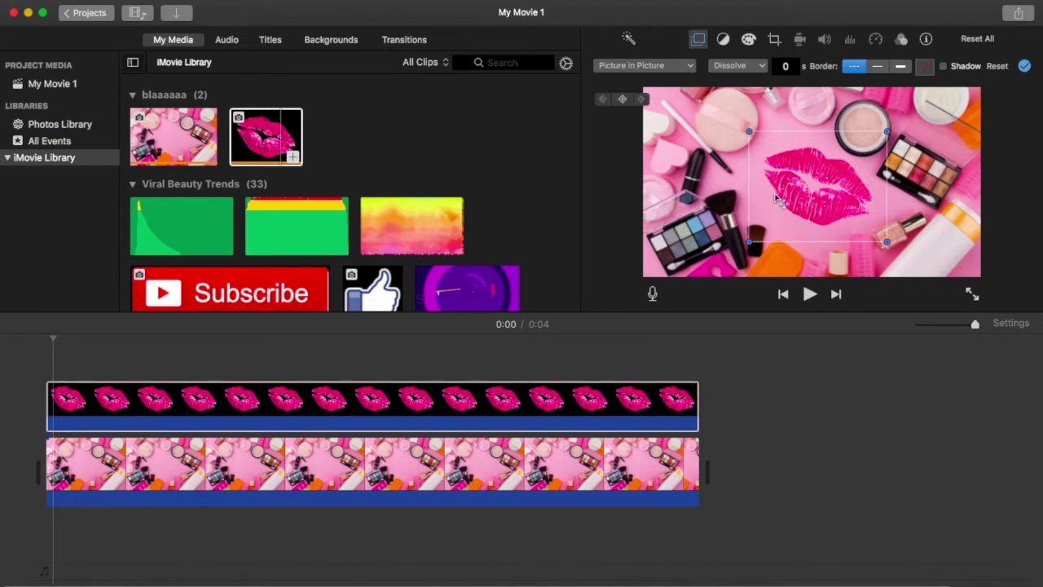
pyautogui.click(89, 400)
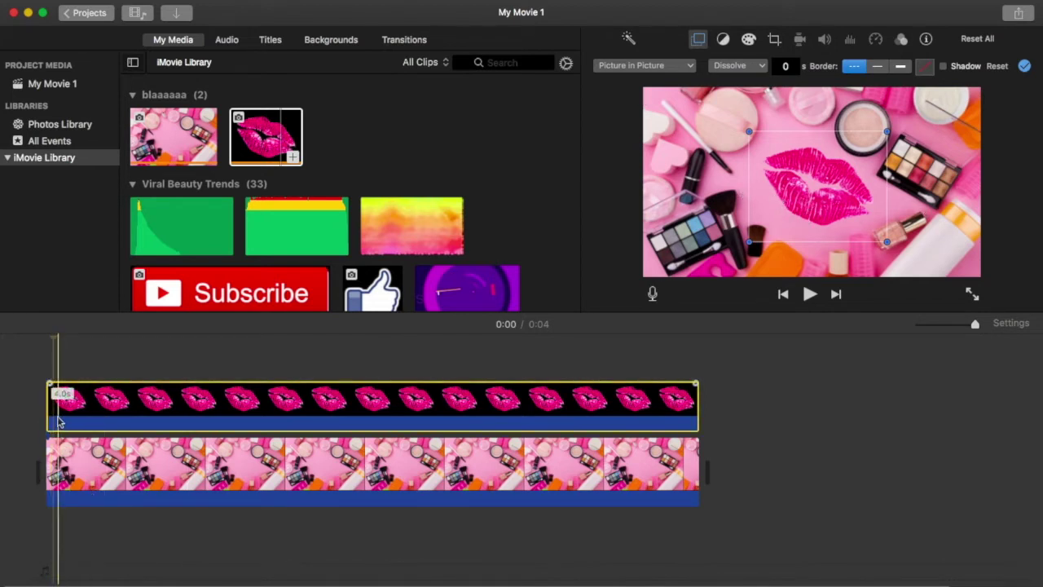
pyautogui.click(810, 196)
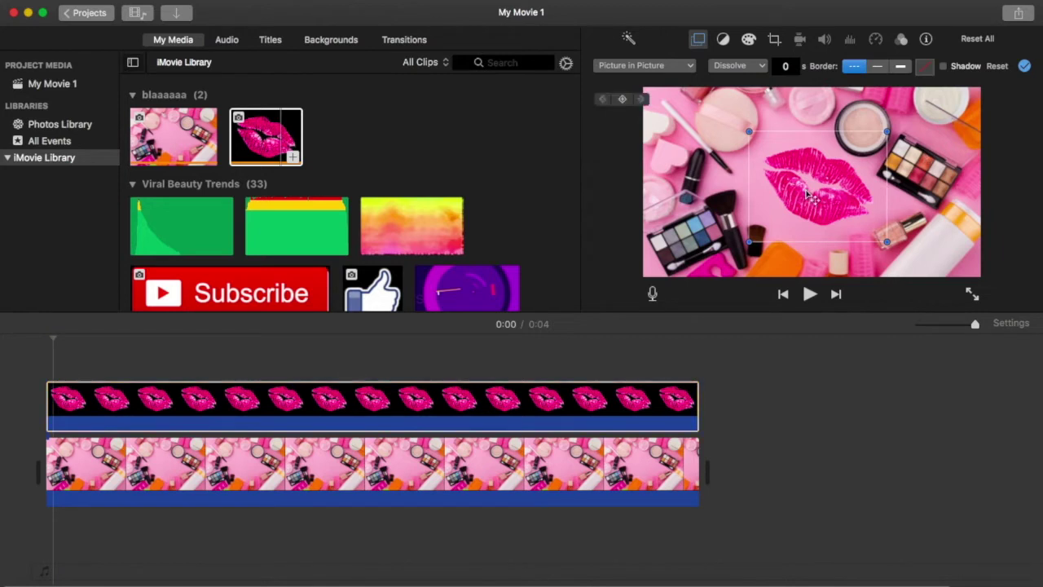
pyautogui.click(622, 100)
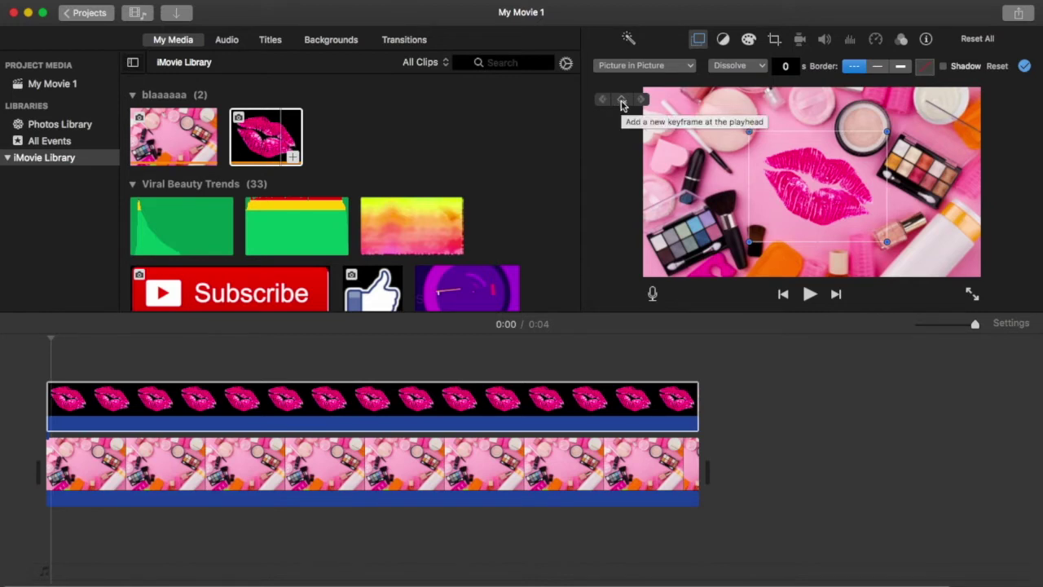
pyautogui.click(54, 399)
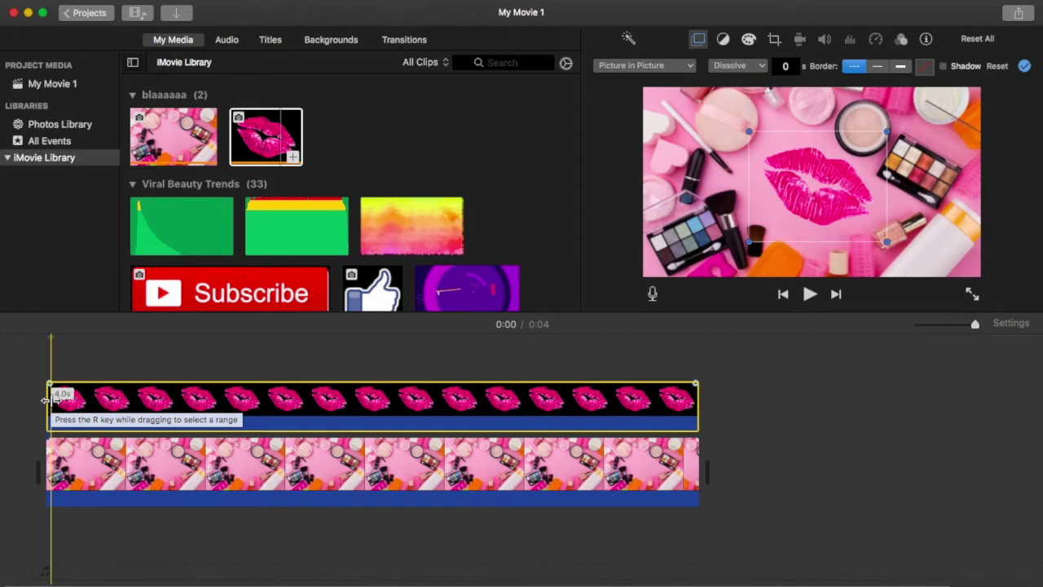
pyautogui.press('space')
pyautogui.press('space')
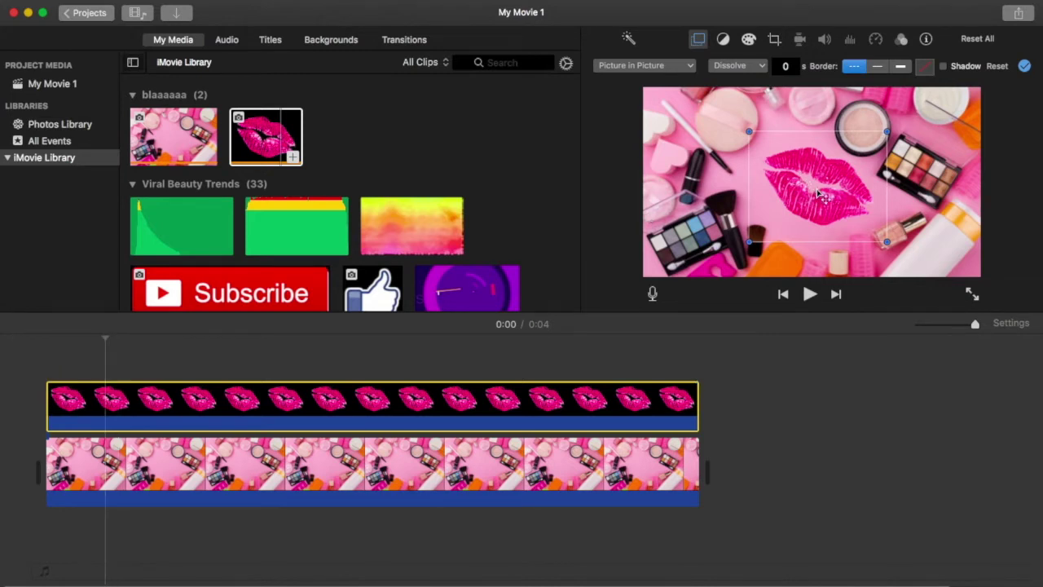
# Place the lips inset top-left at 0:00, then top-right at about 0:01
pyautogui.moveTo(817, 193); pyautogui.dragTo(709, 143)
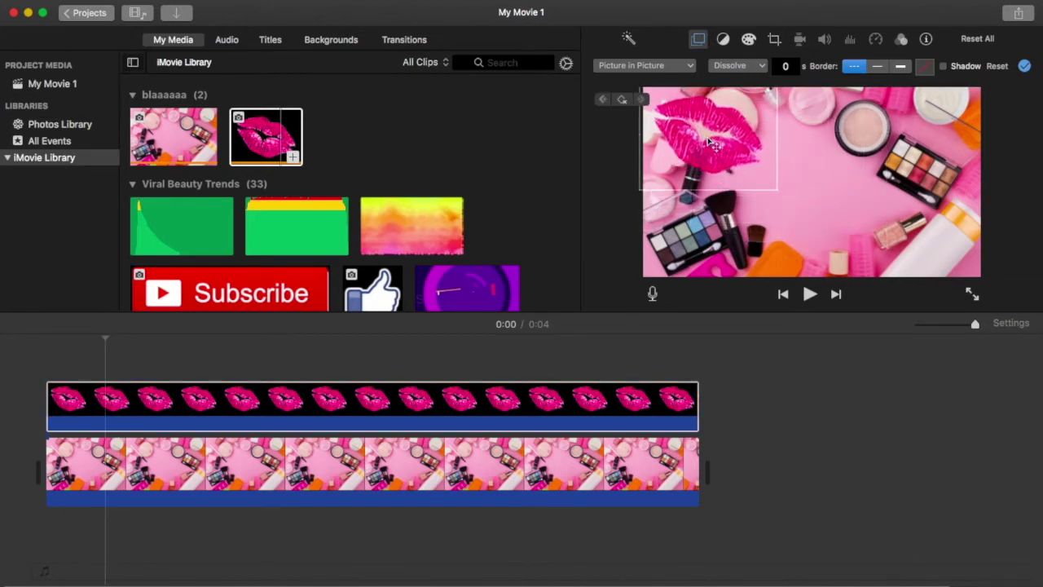
pyautogui.click(166, 407)
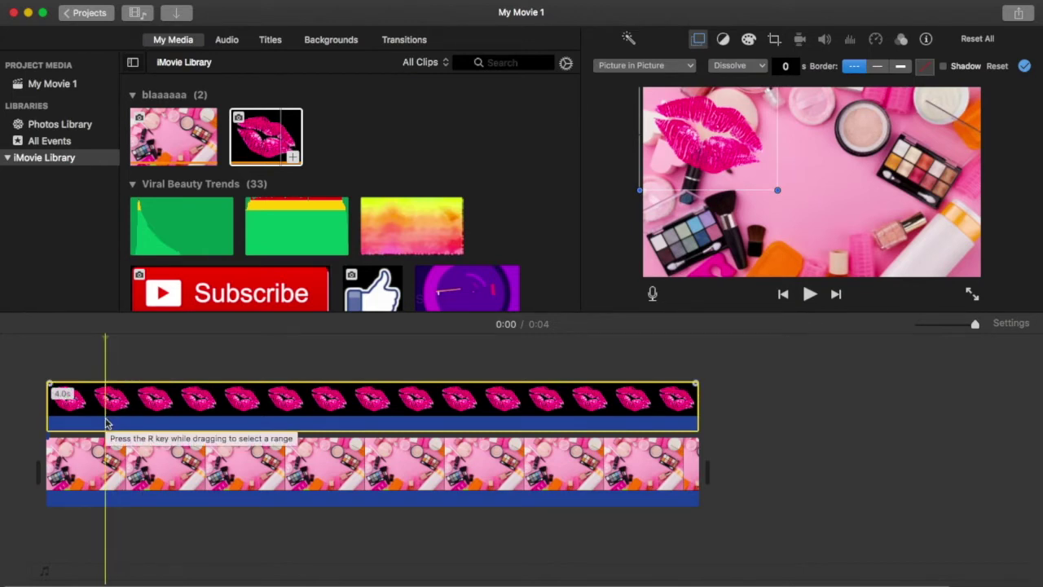
pyautogui.press('space')
pyautogui.press('space')
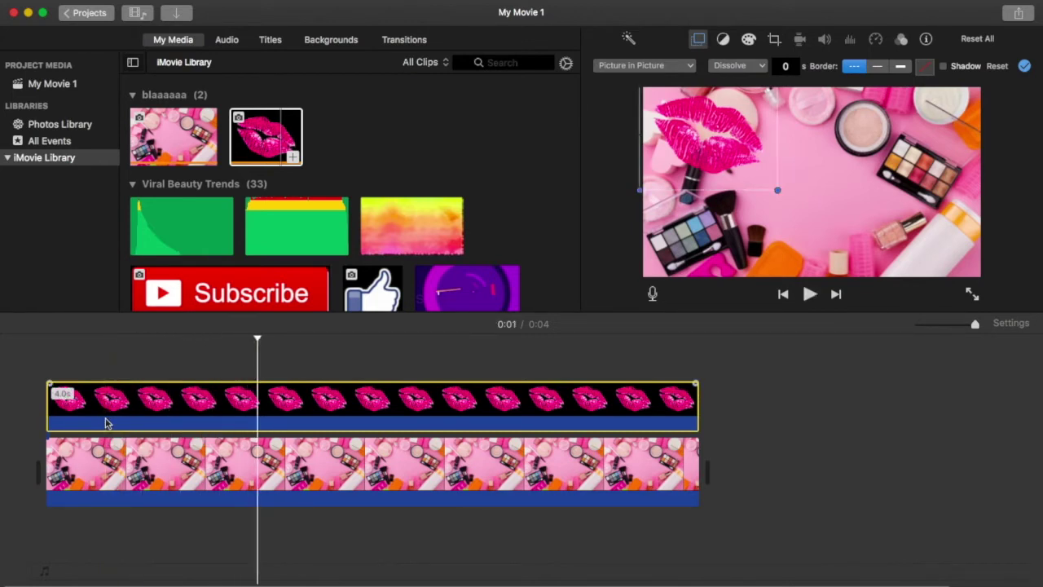
pyautogui.moveTo(699, 147); pyautogui.dragTo(913, 139)
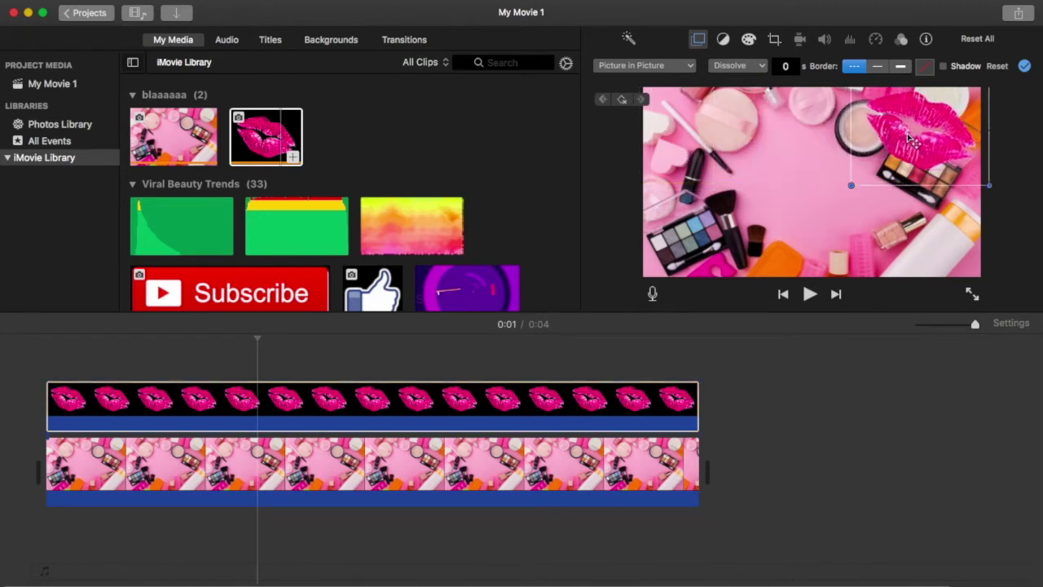
# Move the lips inset down to the bottom-right at 0:03 and preview the animation
pyautogui.press('space')
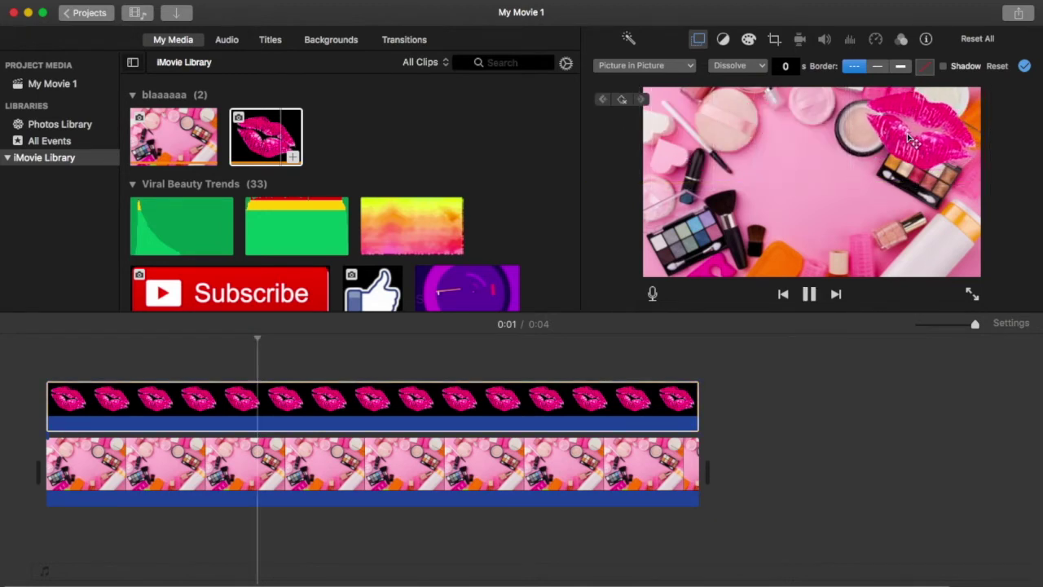
pyautogui.press('space')
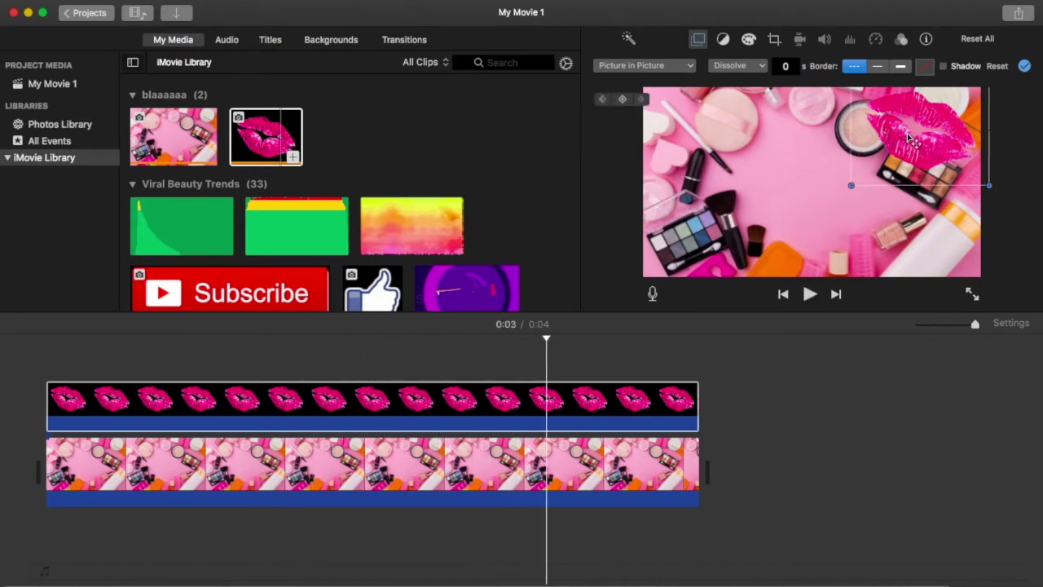
pyautogui.moveTo(911, 140); pyautogui.dragTo(912, 246)
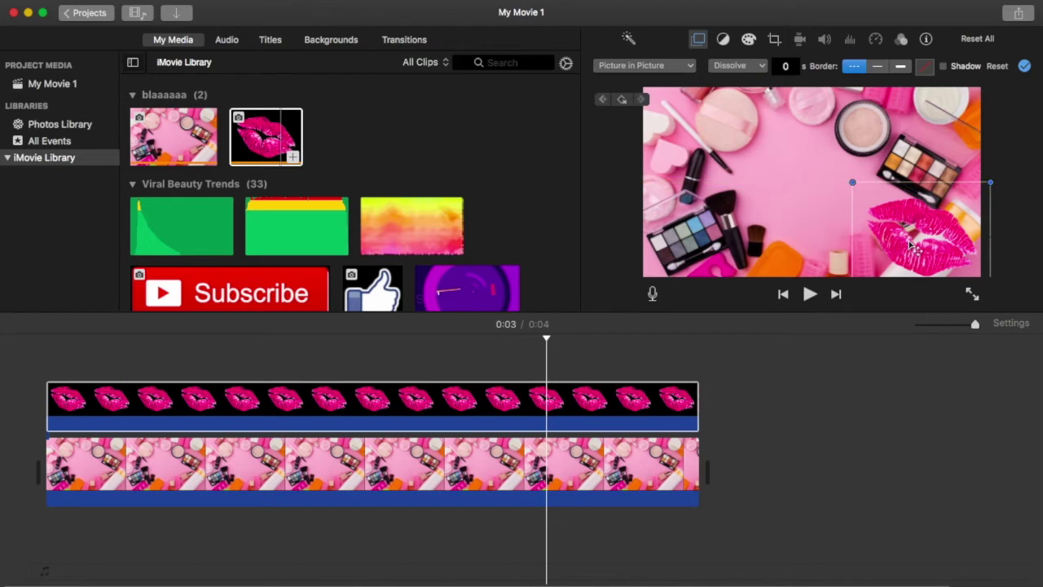
pyautogui.press('space')
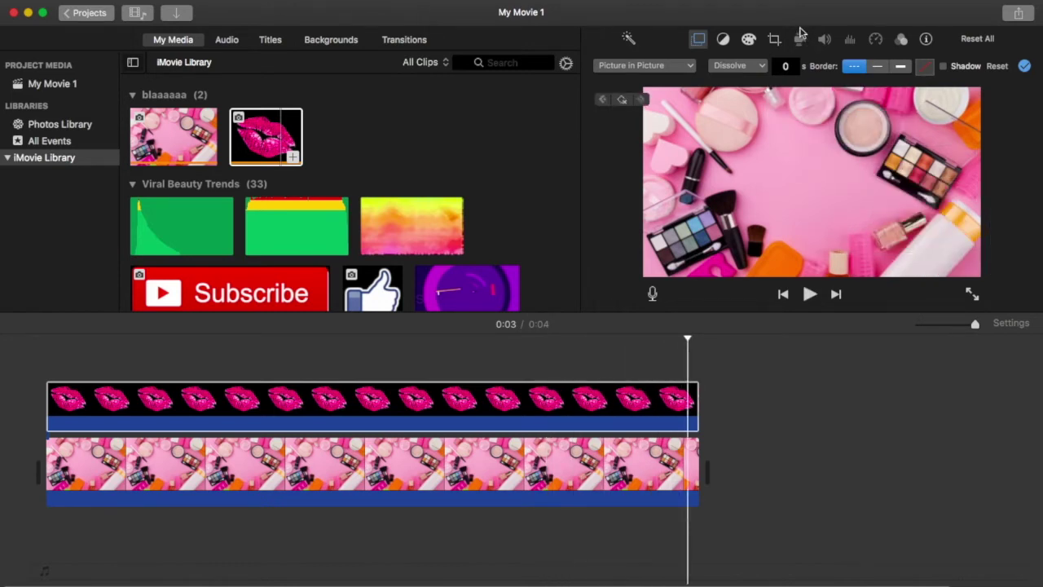
pyautogui.click(34, 436)
pyautogui.press('space')
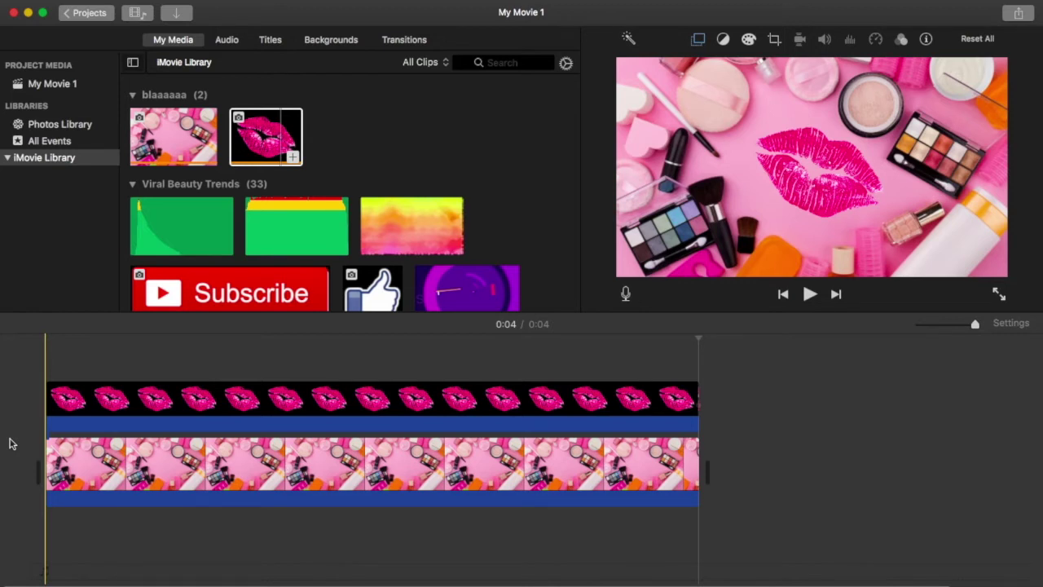
pyautogui.press('space')
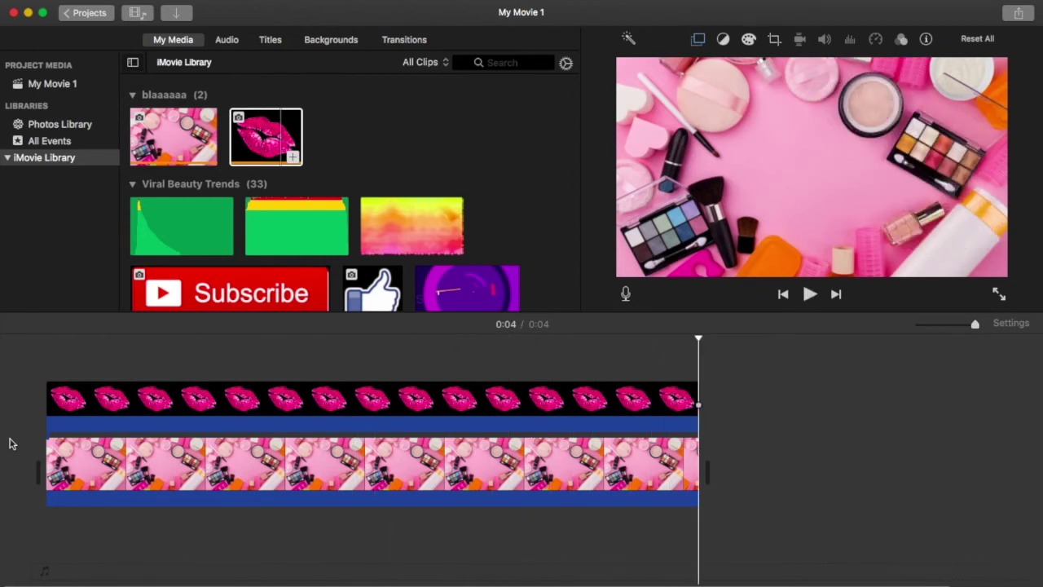
pyautogui.click(134, 399)
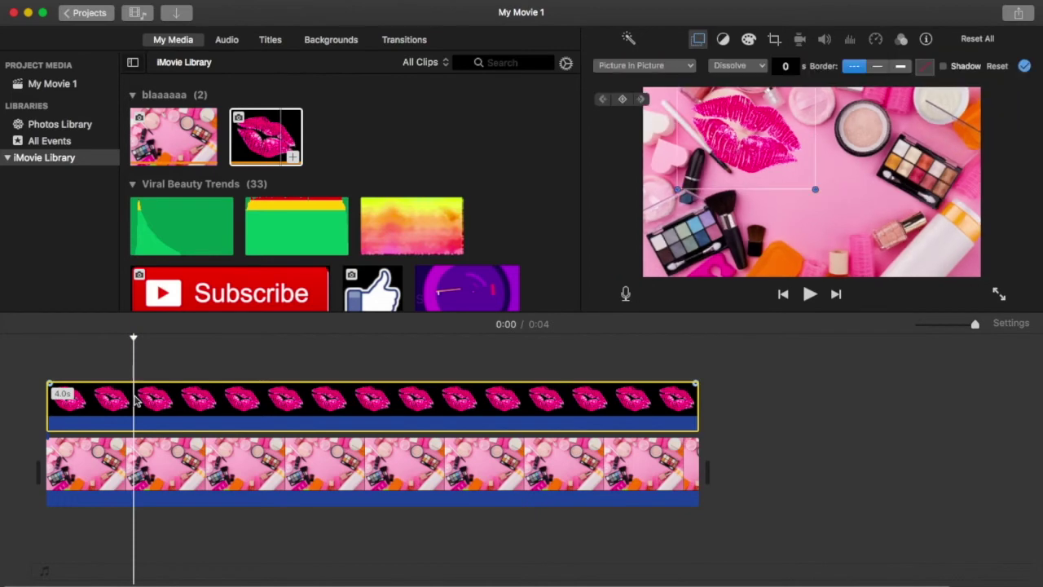
# Replace the lips clip with a fresh copy, centred as Picture in Picture with 0 s dissolve
pyautogui.press('Delete')
pyautogui.moveTo(261, 138); pyautogui.dragTo(48, 403)
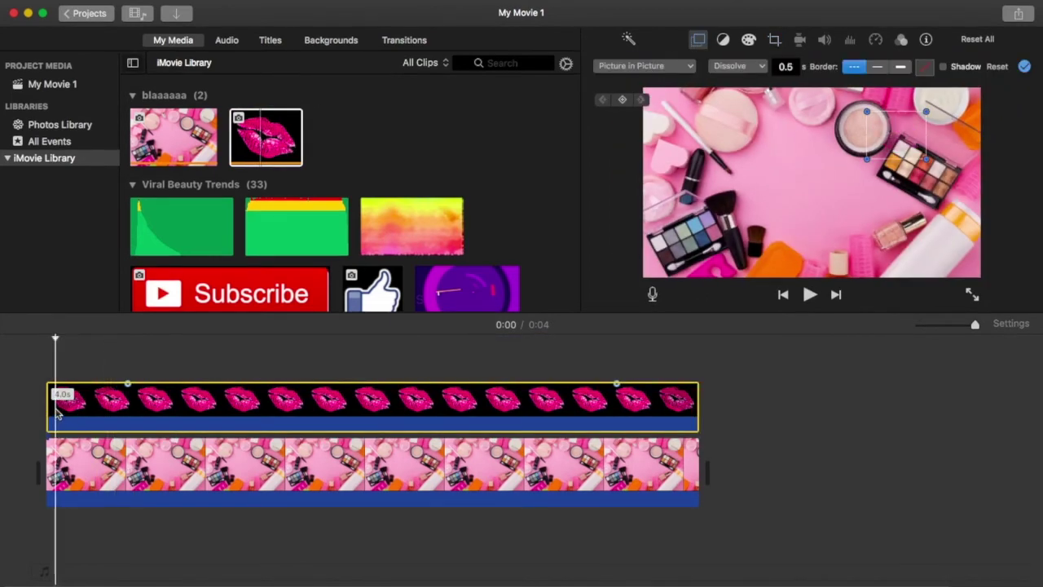
pyautogui.moveTo(894, 143); pyautogui.dragTo(810, 191)
pyautogui.click(785, 66)
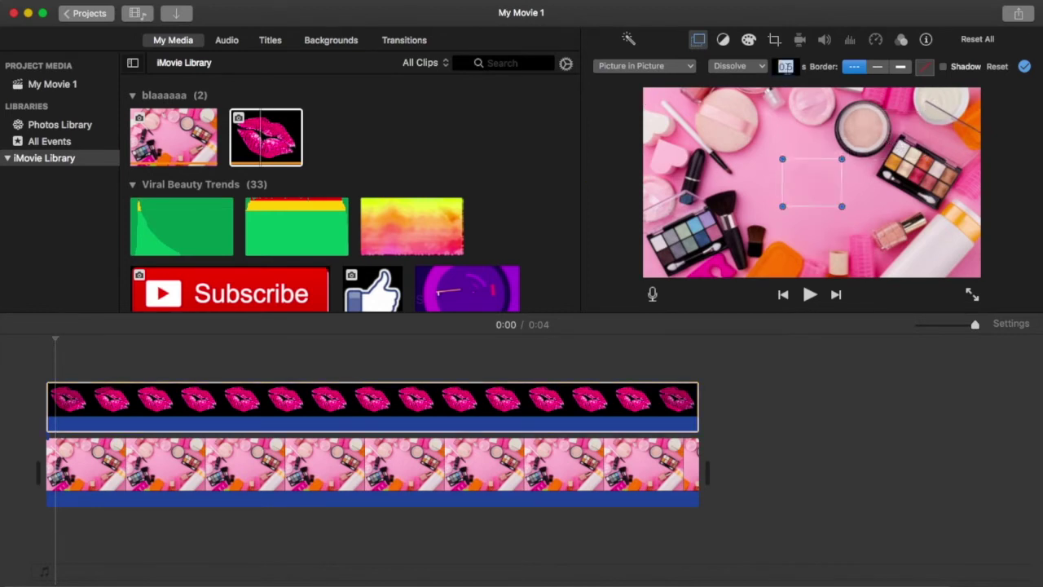
pyautogui.write('0')
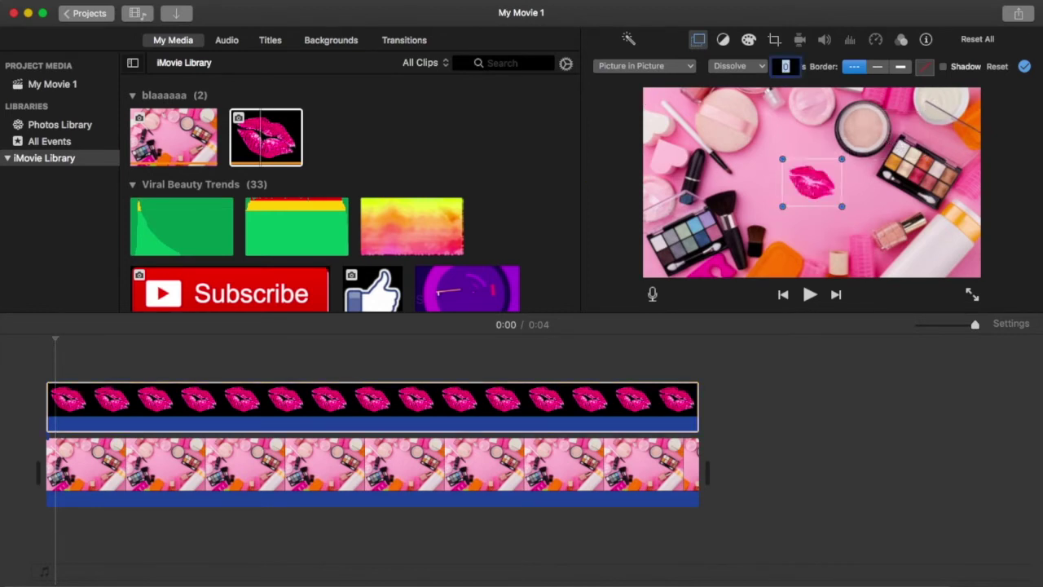
pyautogui.click(675, 68)
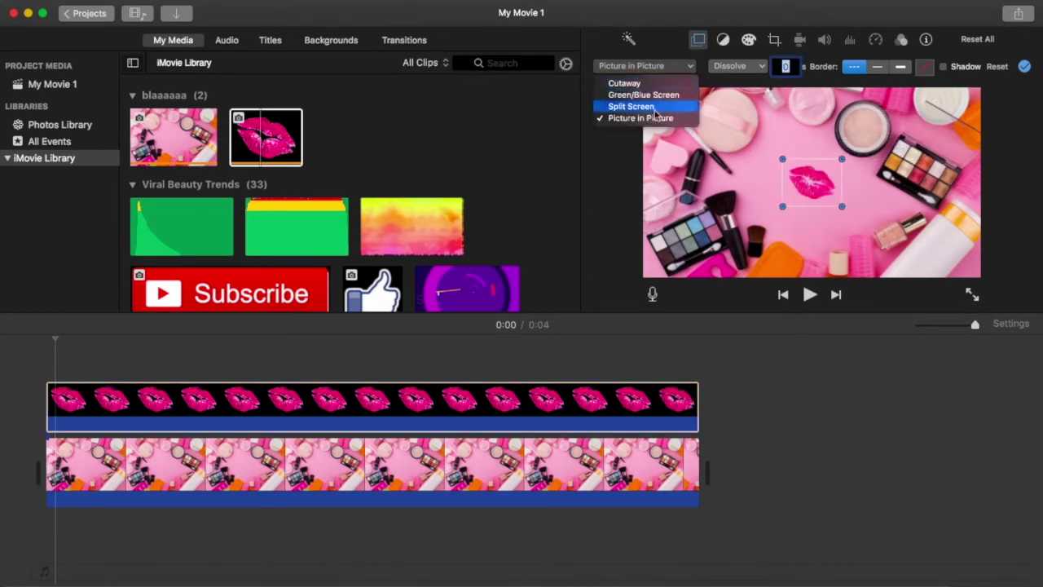
pyautogui.click(632, 117)
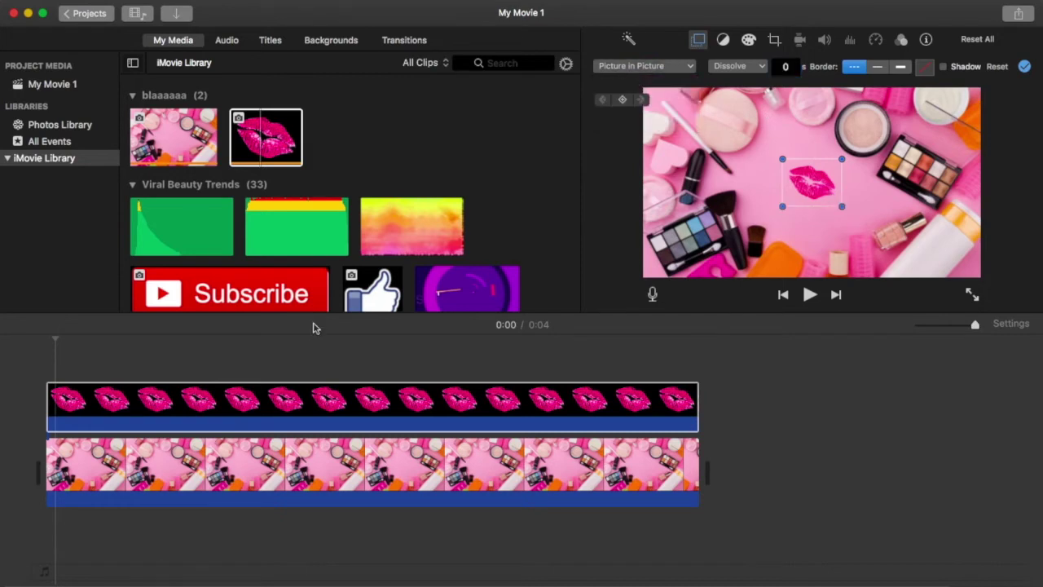
# Enlarge the lips inset toward the bottom-left at about 0:02
pyautogui.click(53, 408)
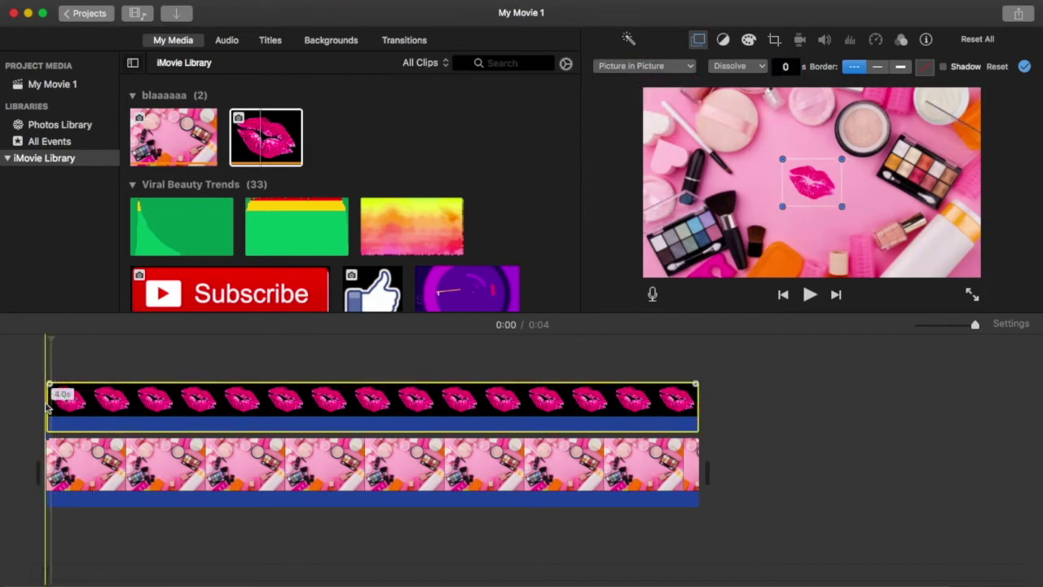
pyautogui.press('space')
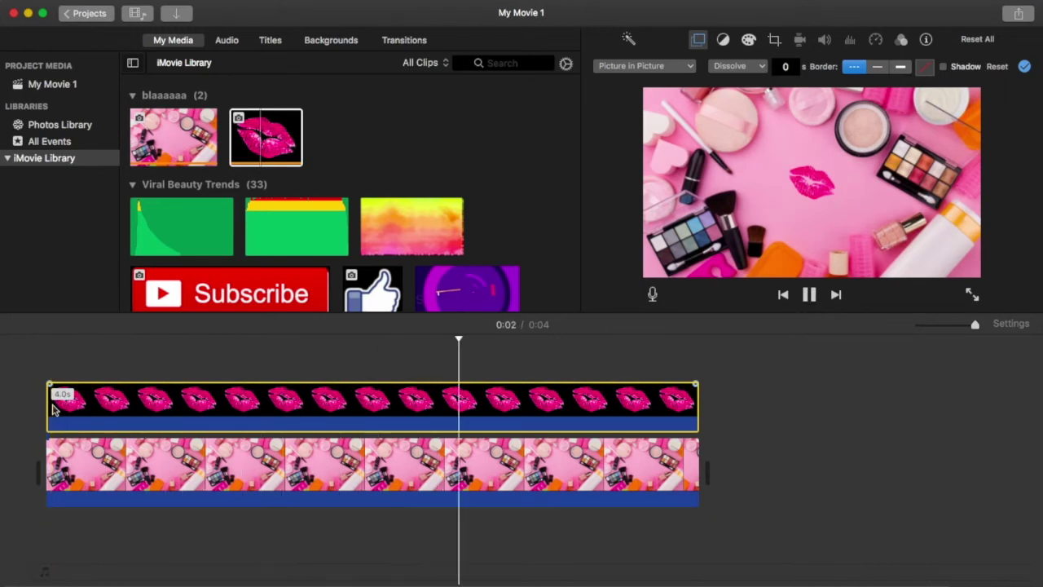
pyautogui.press('space')
pyautogui.moveTo(782, 207); pyautogui.dragTo(700, 275)
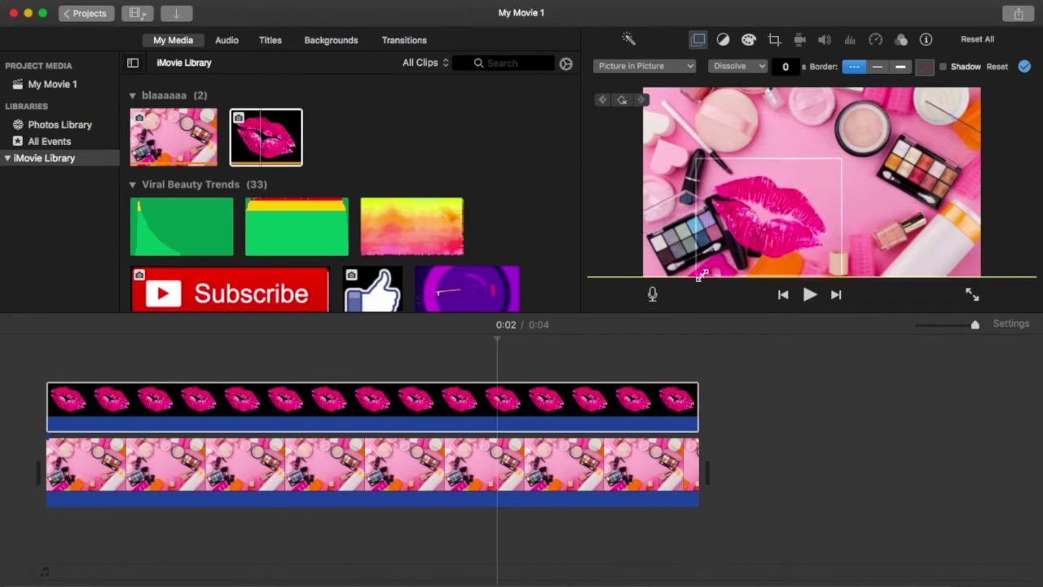
pyautogui.click(12, 426)
pyautogui.press('space')
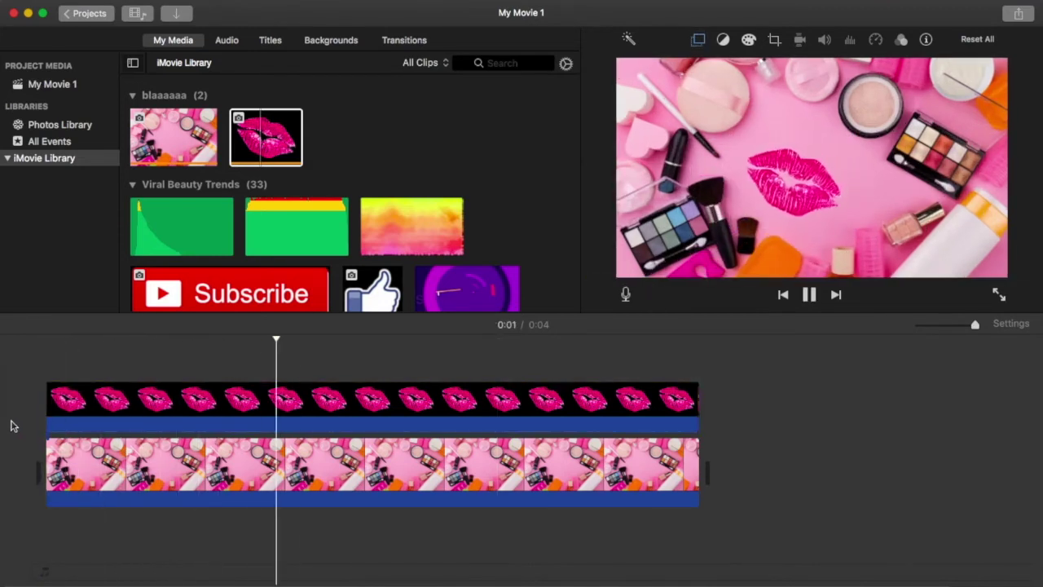